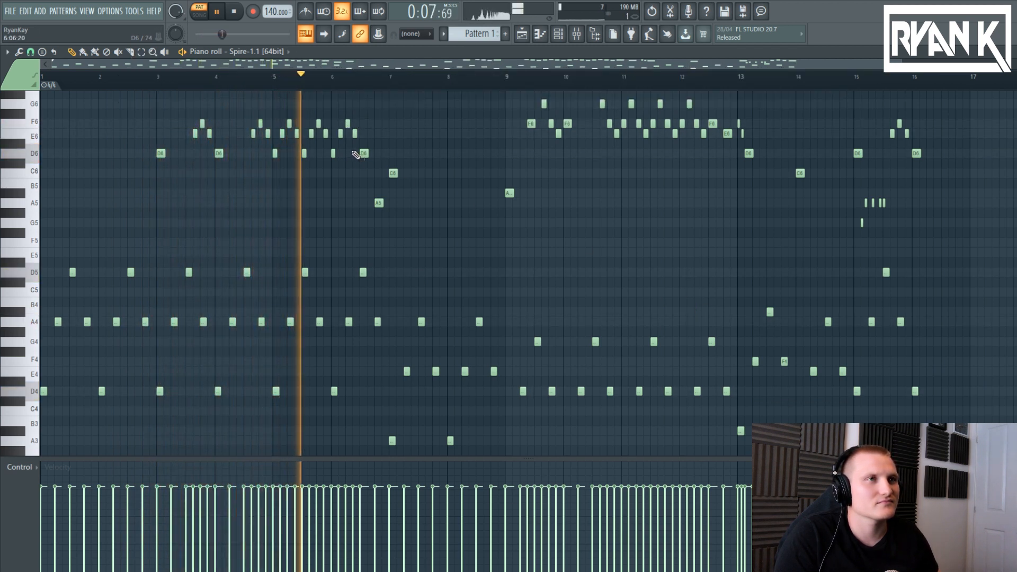
# Step: Audition the melody pattern from bar 9, and stop the playback
pyautogui.click(507, 88)
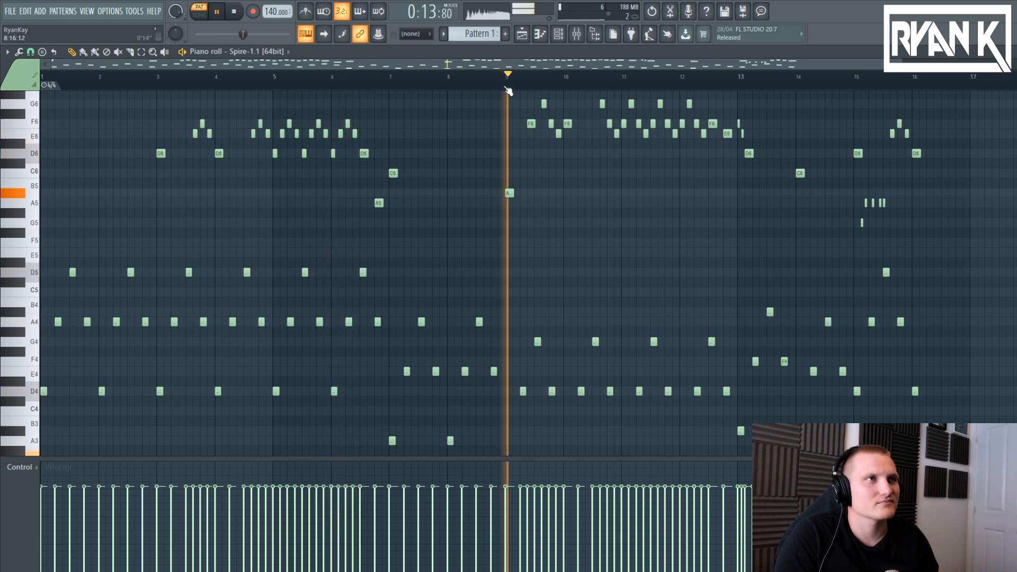
pyautogui.click(235, 12)
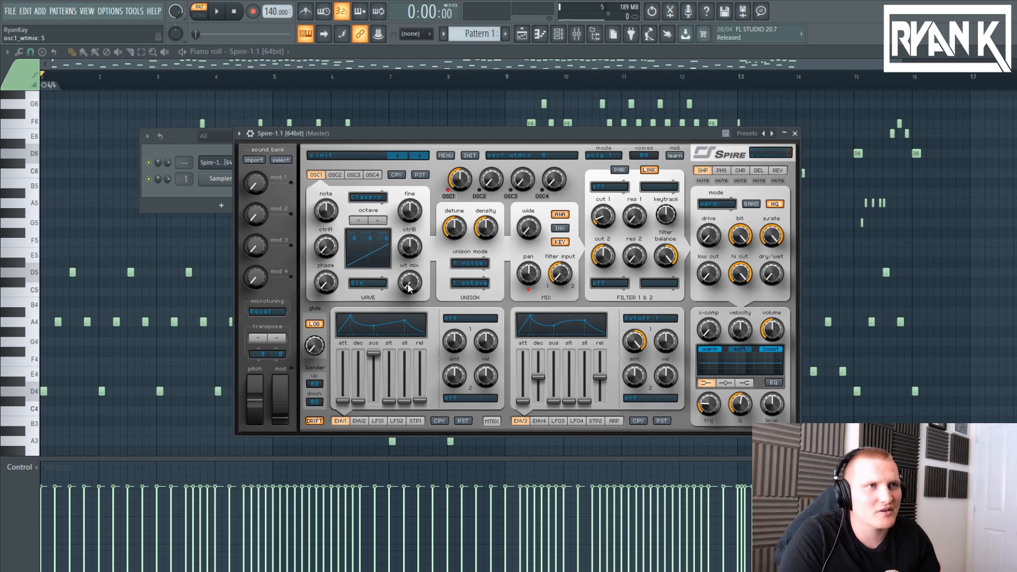
# Step: Turn oscillator 1's wave mix fully up in Spire so the waveform becomes a pure sine
pyautogui.moveTo(408, 287); pyautogui.dragTo(409, 268)
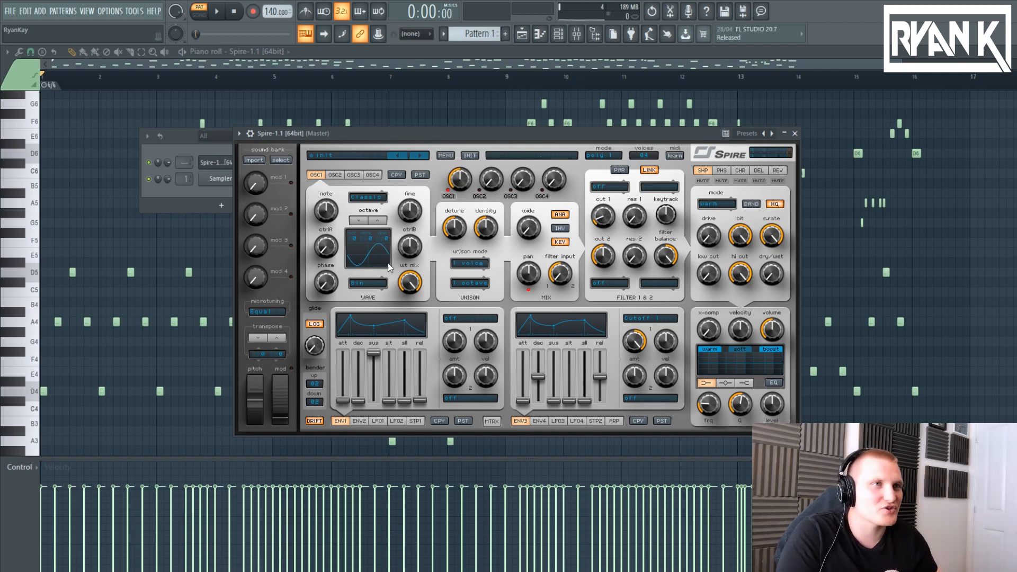
pyautogui.moveTo(410, 283); pyautogui.dragTo(410, 304)
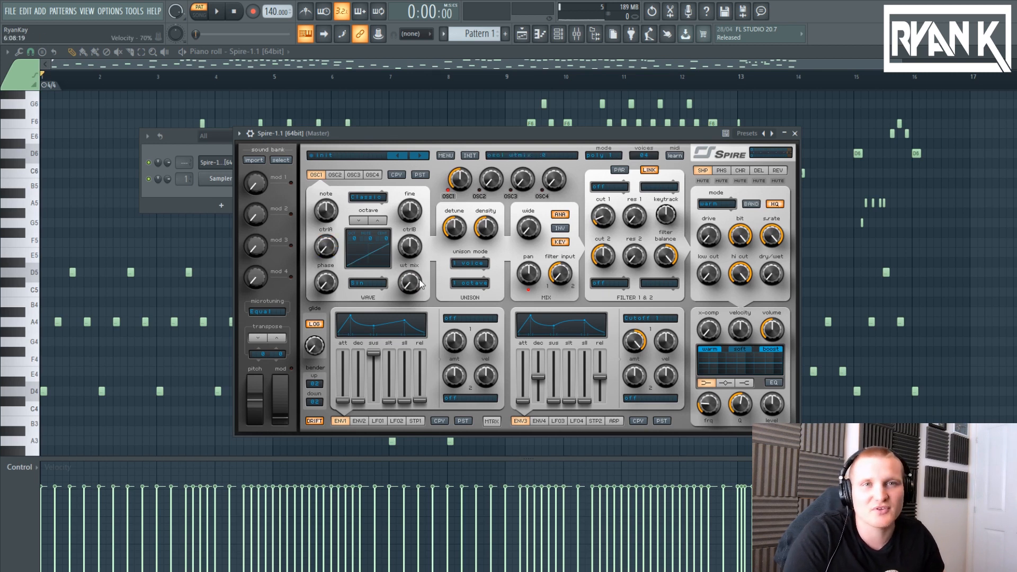
pyautogui.moveTo(416, 288); pyautogui.dragTo(417, 262)
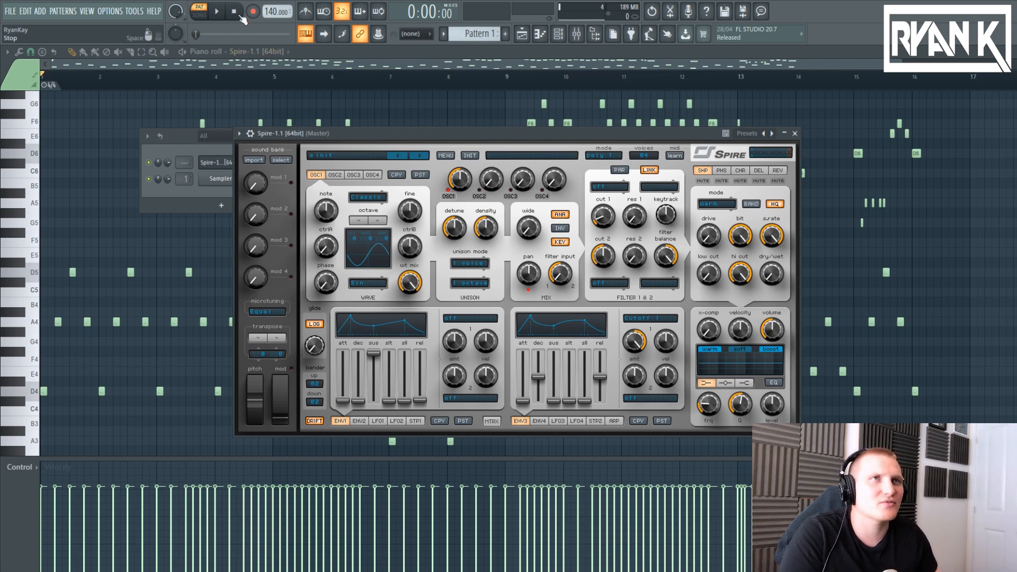
# Step: Audition the pattern with the sine waveform, bring the Spire synth window back up, and stop playback
pyautogui.press('space')
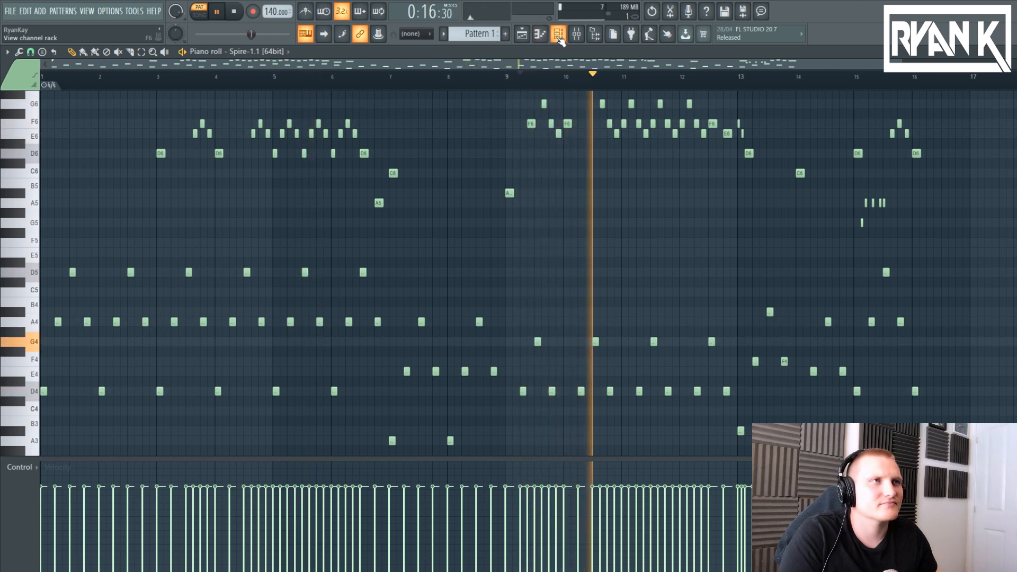
pyautogui.click(559, 35)
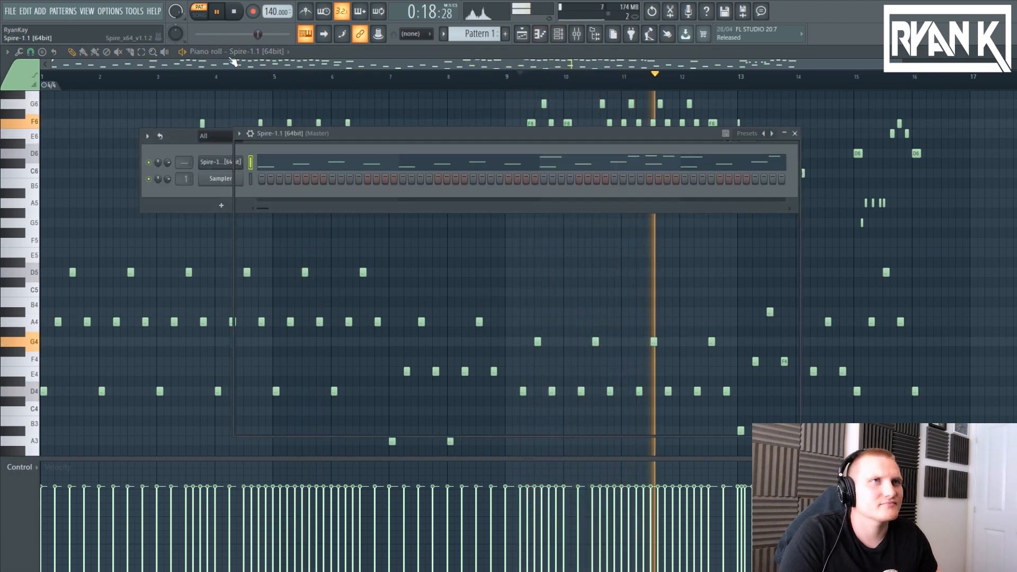
pyautogui.click(233, 170)
pyautogui.click(240, 14)
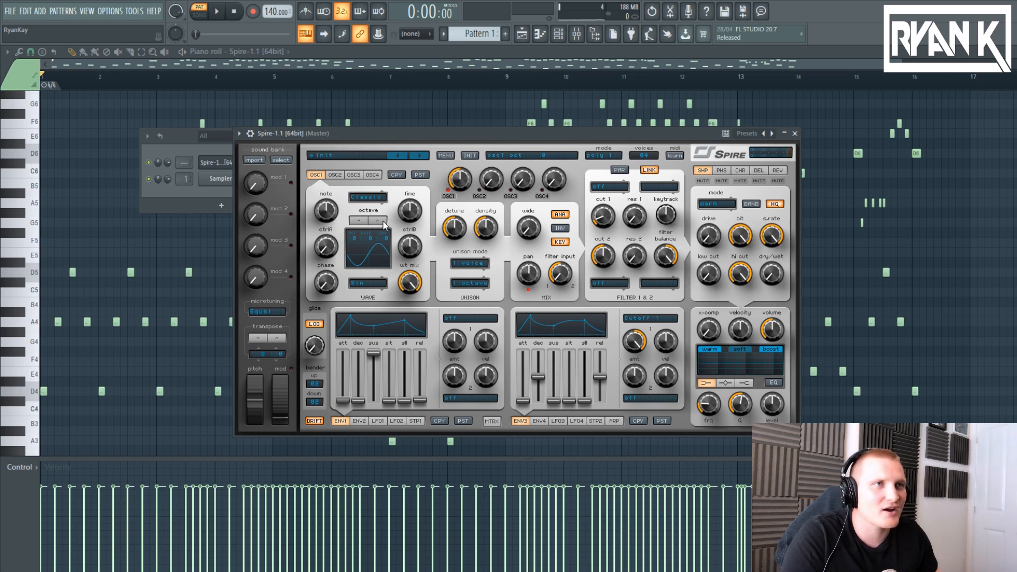
# Step: Audition the pattern from around bar 10, stop playback, and reopen the Spire synth from the channel rack
pyautogui.click(583, 82)
pyautogui.press('space')
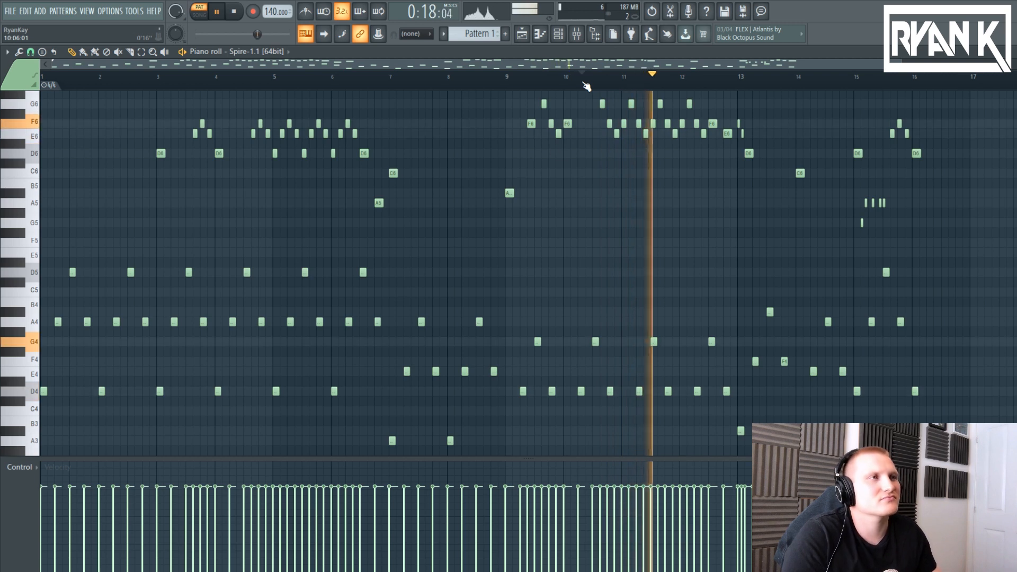
pyautogui.scroll(-1, 519, 188)
pyautogui.scroll(1, 520, 188)
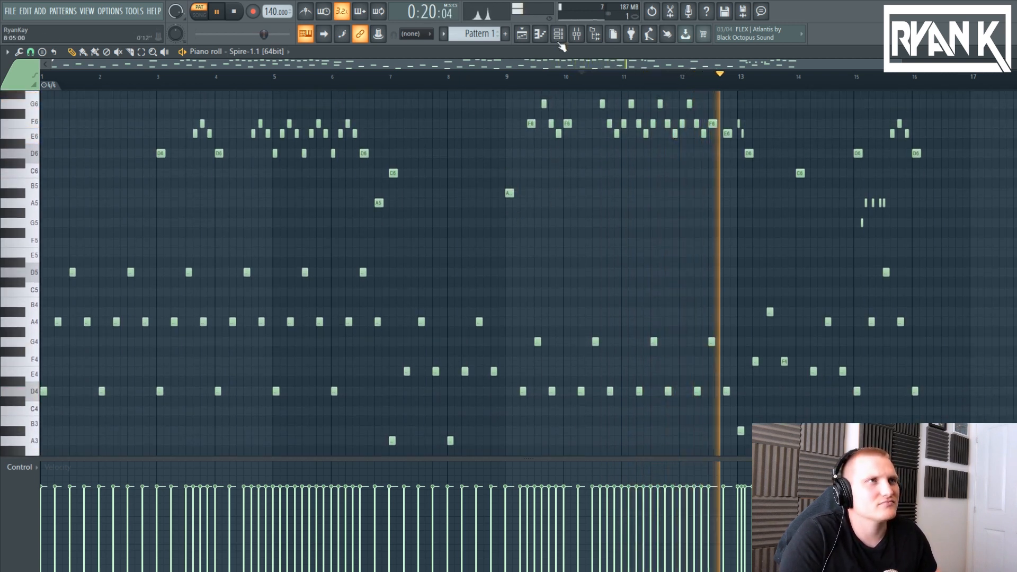
pyautogui.press('F6')
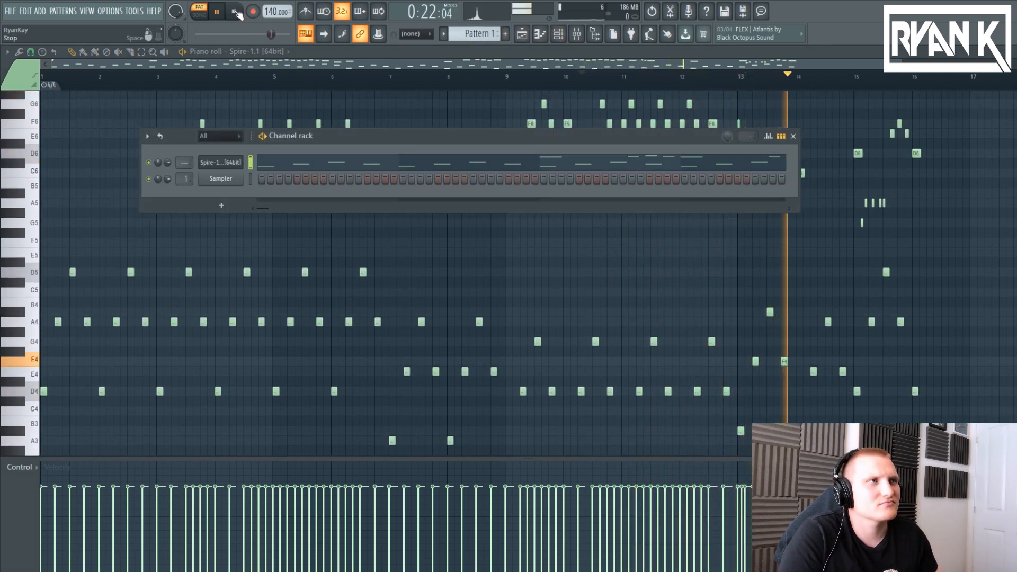
pyautogui.press('space')
pyautogui.click(220, 162)
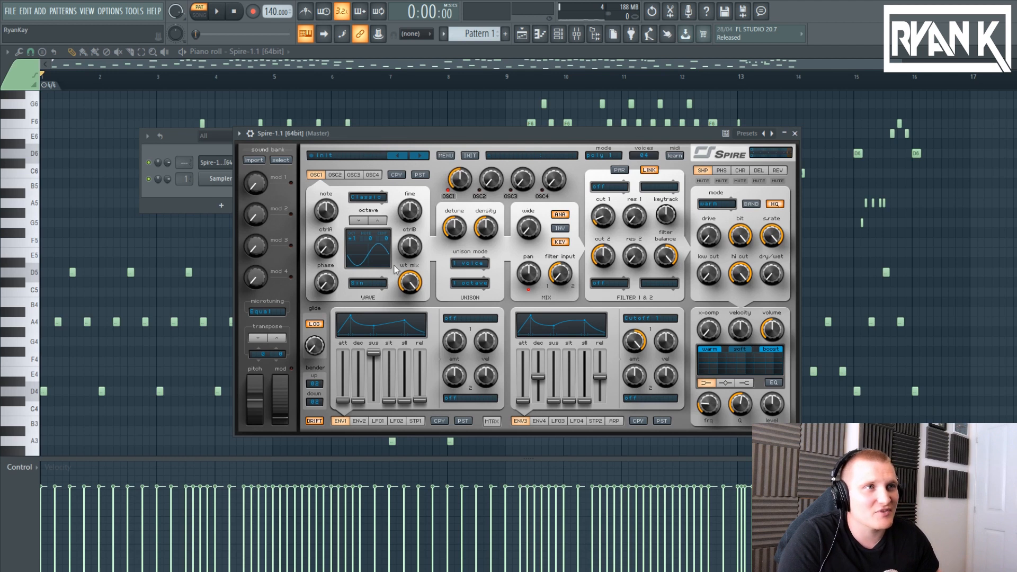
# Step: Set oscillator 1's unison detune and density to zero
pyautogui.doubleClick(459, 233)
pyautogui.doubleClick(486, 227)
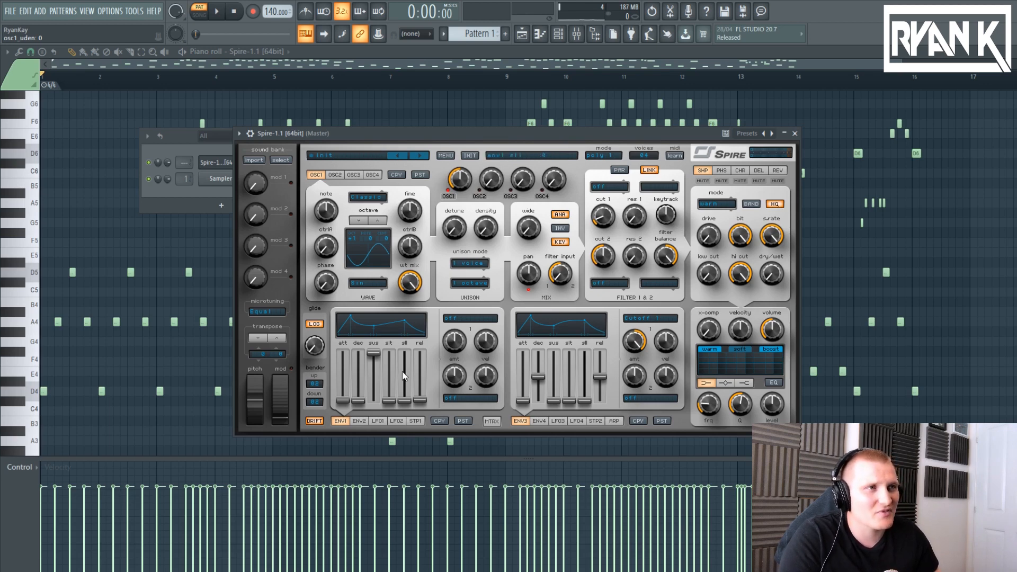
# Step: Set envelope 3's first modulation target to off and turn filter 1's cutoff all the way down
pyautogui.click(629, 321)
pyautogui.click(633, 327)
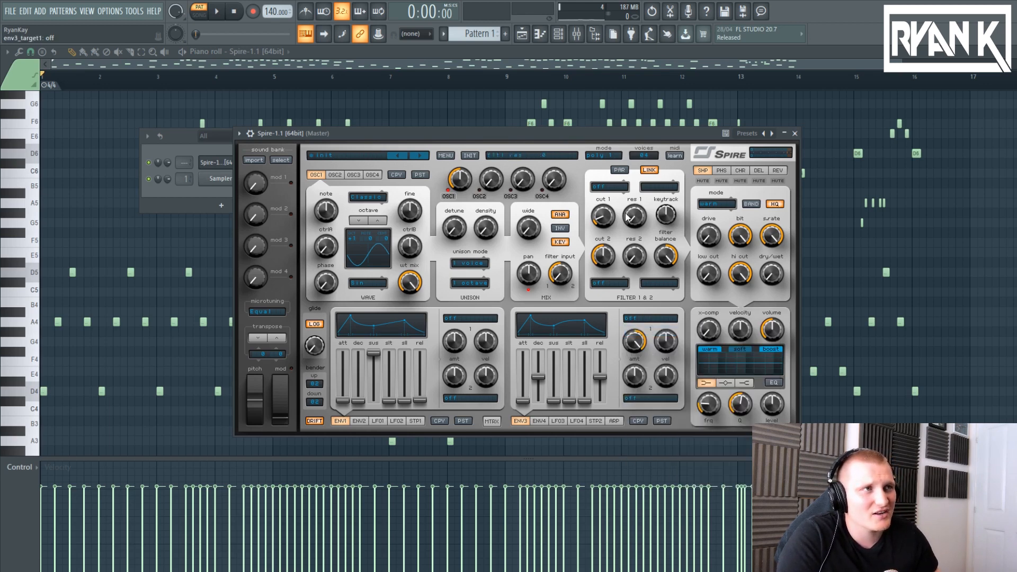
pyautogui.moveTo(616, 89); pyautogui.dragTo(626, 296)
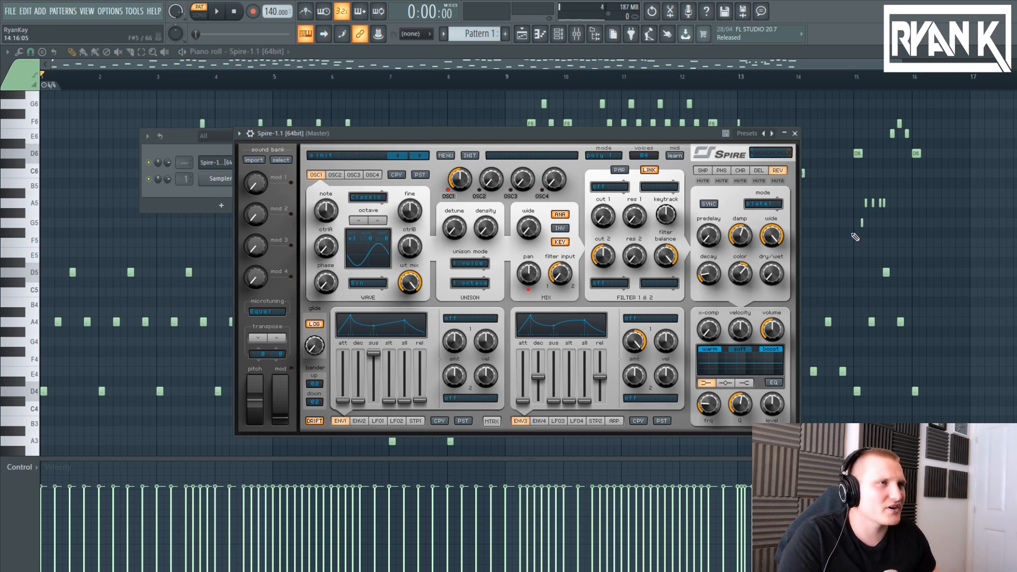
# Step: Lower the reverb's color to about 520 and raise its decay
pyautogui.moveTo(749, 274)
pyautogui.mouseDown()
pyautogui.moveTo(745, 285)
pyautogui.moveTo(763, 254)
pyautogui.moveTo(761, 315)
pyautogui.moveTo(755, 286)
pyautogui.mouseUp()
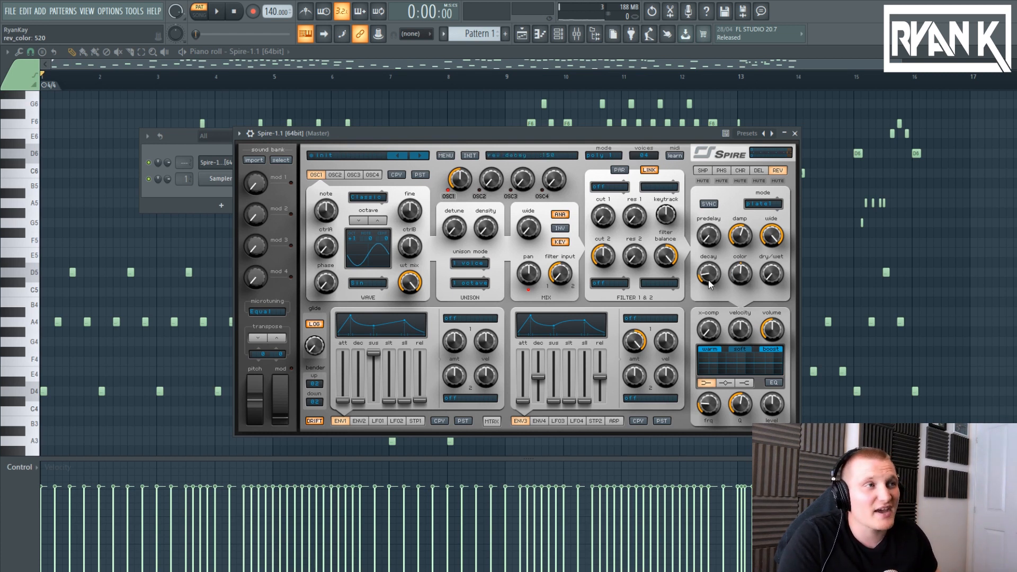
pyautogui.moveTo(709, 284); pyautogui.dragTo(718, 260)
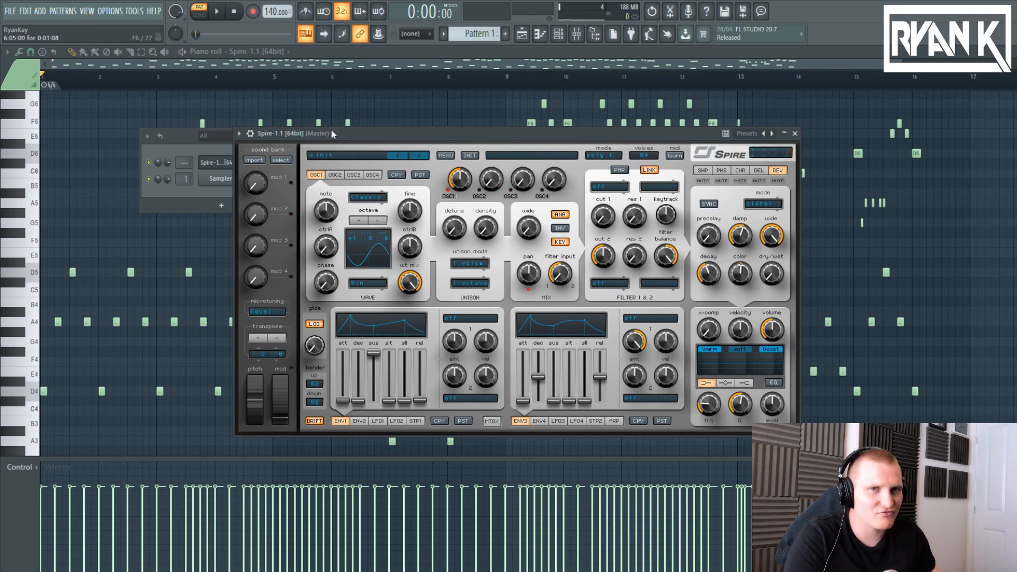
# Step: Raise the reverb's dry/wet mix and fine-tune its decay while the pattern plays
pyautogui.press('space')
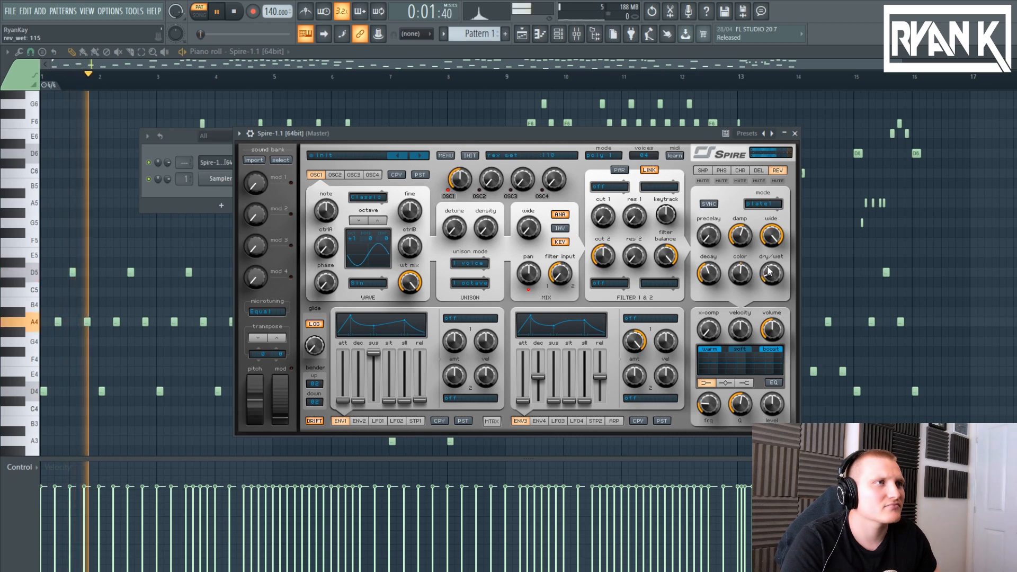
pyautogui.moveTo(773, 282); pyautogui.dragTo(778, 278)
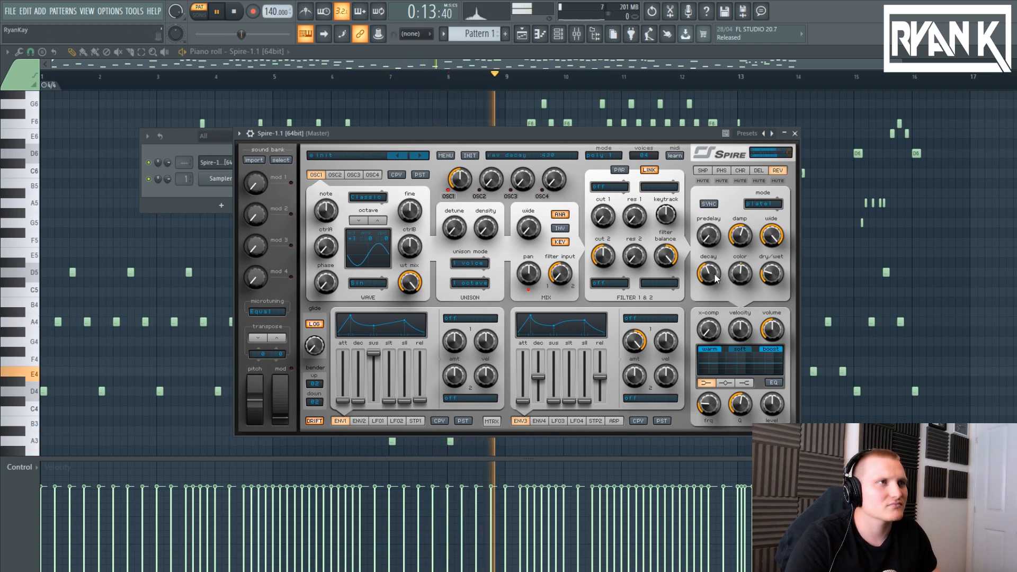
pyautogui.moveTo(706, 282); pyautogui.dragTo(706, 277)
pyautogui.moveTo(770, 287); pyautogui.dragTo(770, 285)
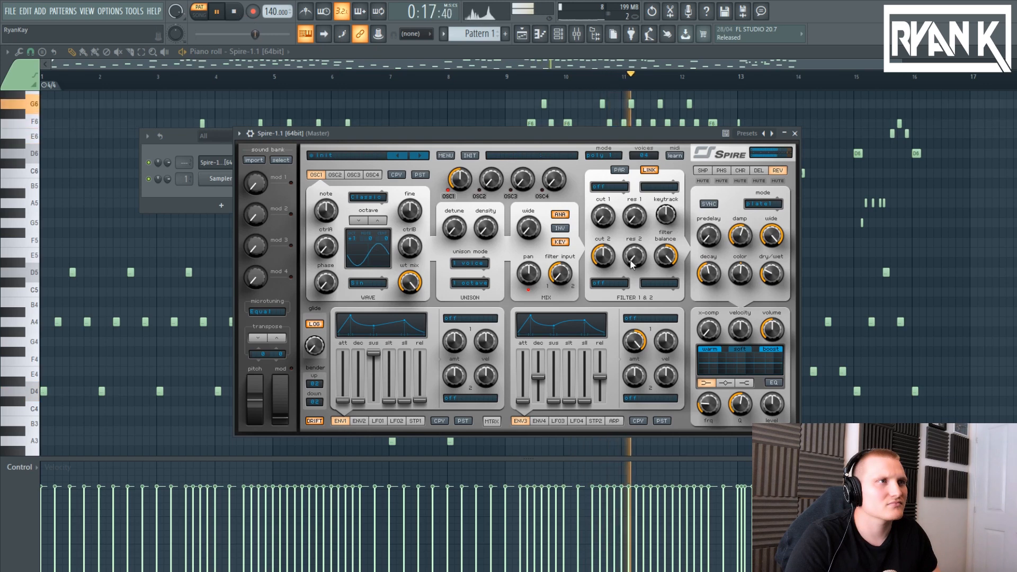
# Step: Set the reverb's color to 425 and its damp to 545, and stop playback
pyautogui.moveTo(741, 282); pyautogui.dragTo(740, 291)
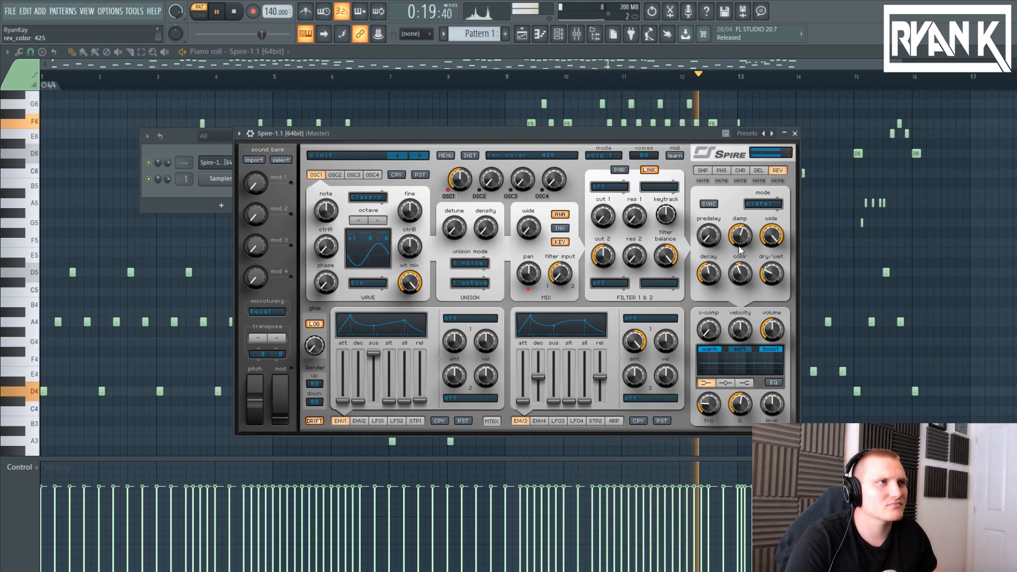
pyautogui.moveTo(740, 236); pyautogui.dragTo(741, 244)
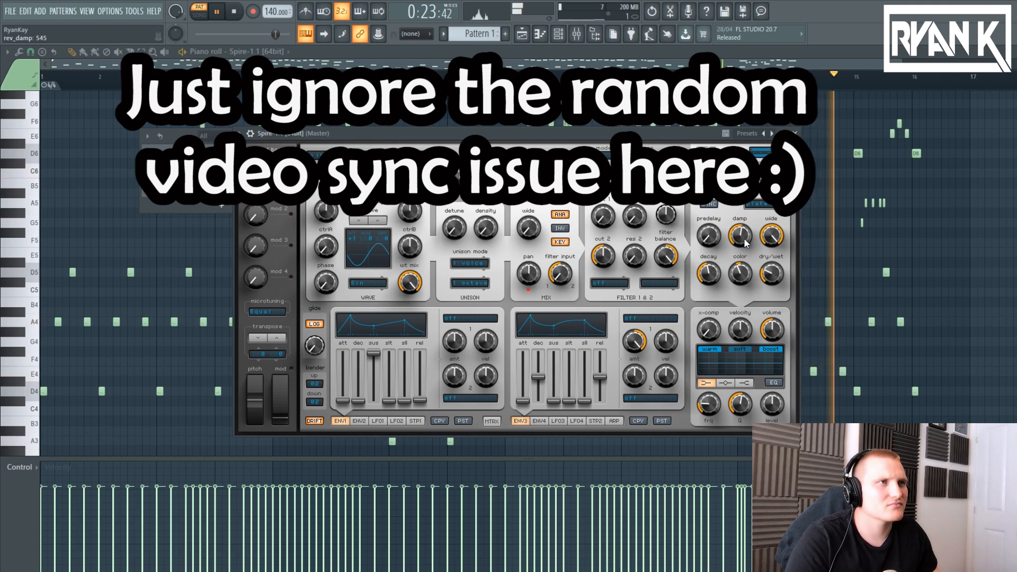
pyautogui.click(236, 17)
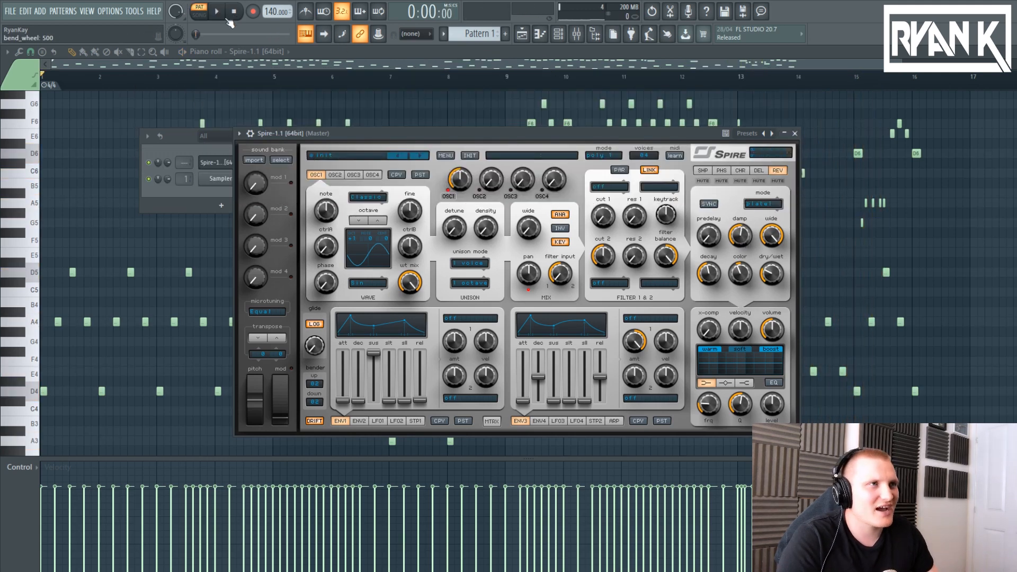
# Step: Adjust the left delay time of Spire's delay effect
pyautogui.click(762, 171)
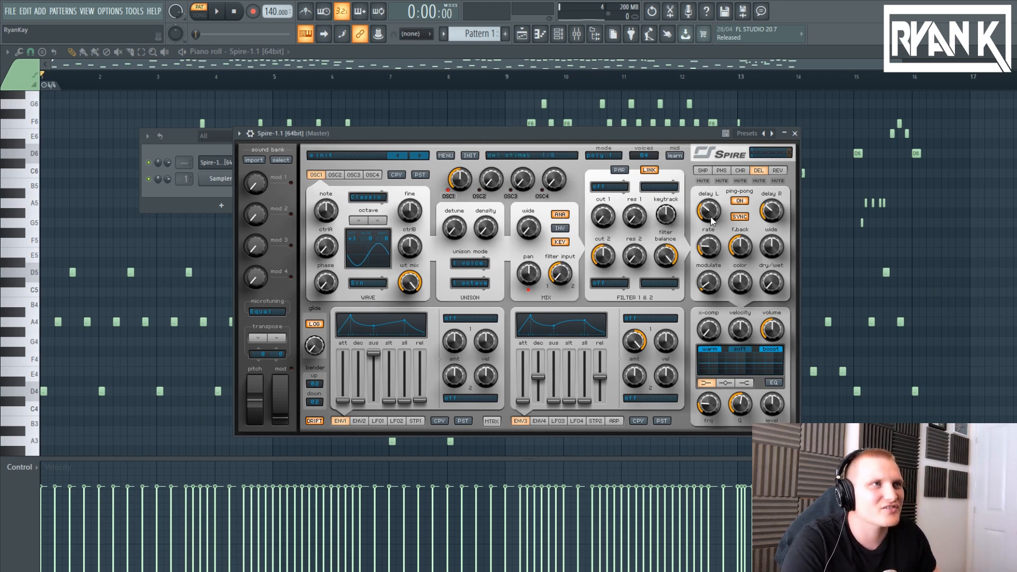
pyautogui.scroll(-1, 711, 221)
pyautogui.moveTo(710, 214); pyautogui.dragTo(714, 215)
pyautogui.moveTo(710, 225); pyautogui.dragTo(712, 229)
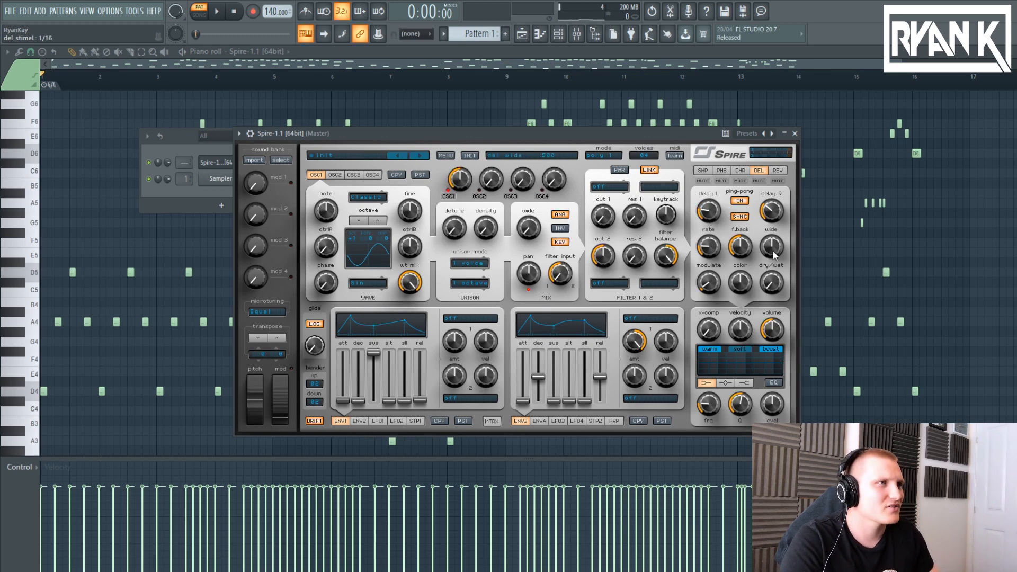
# Step: Increase the delay's stereo width and its dry/wet mix
pyautogui.moveTo(773, 254); pyautogui.dragTo(775, 232)
pyautogui.moveTo(776, 276); pyautogui.dragTo(778, 255)
# Step: Fine-tune envelope 1's release and the delay's dry/wet mix while the pattern plays, and stop playback
pyautogui.press('space')
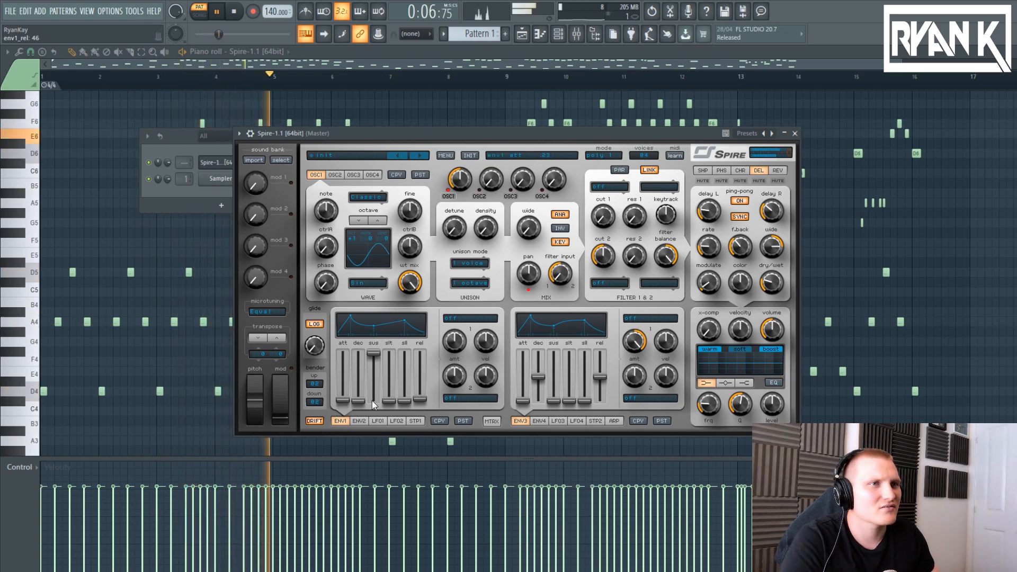
pyautogui.moveTo(418, 397); pyautogui.dragTo(418, 398)
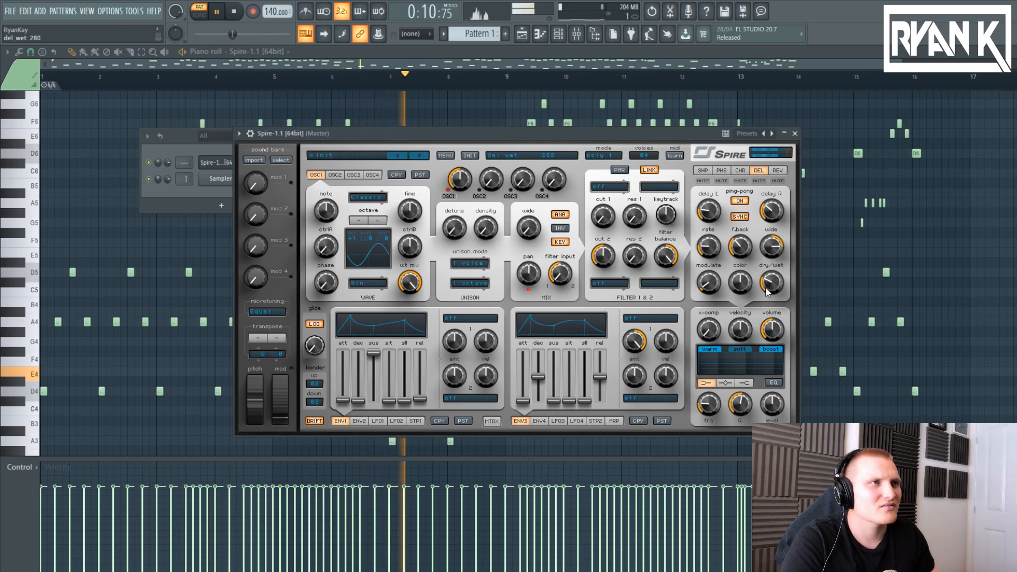
pyautogui.press('space')
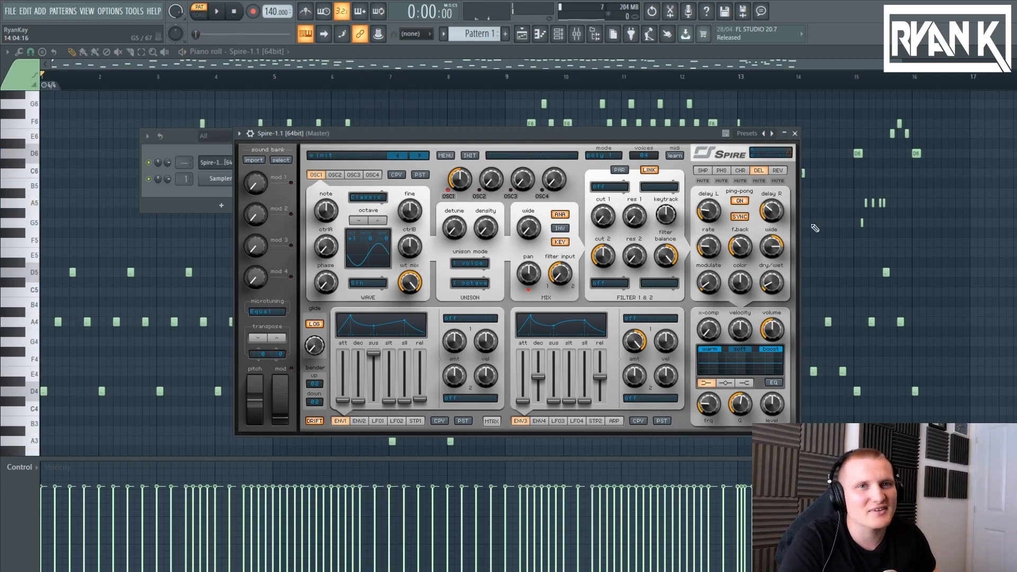
# Step: Mute the delay effect, set the X-Comp amount to 110, and audition the sound briefly
pyautogui.click(759, 181)
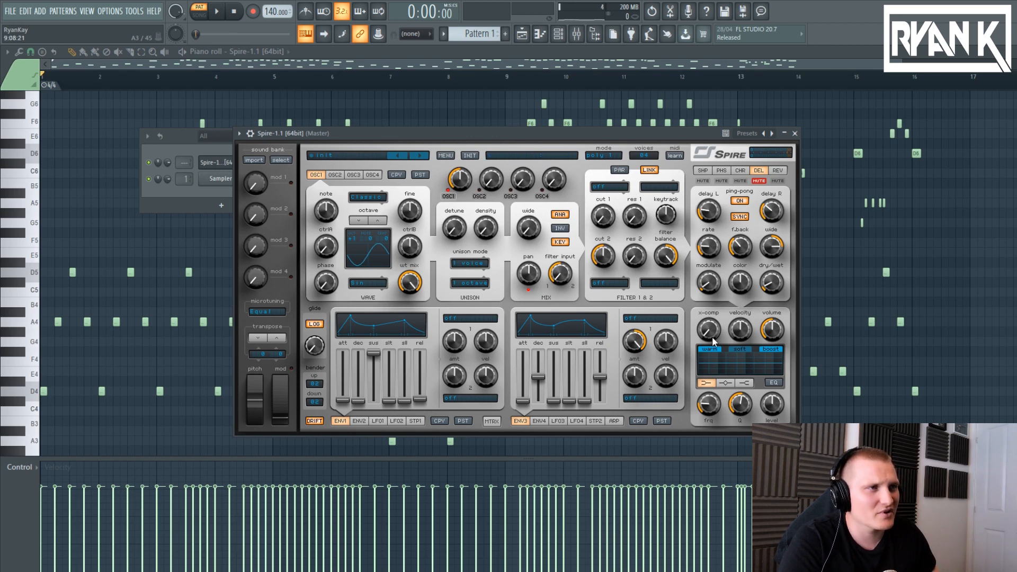
pyautogui.moveTo(713, 342); pyautogui.dragTo(719, 336)
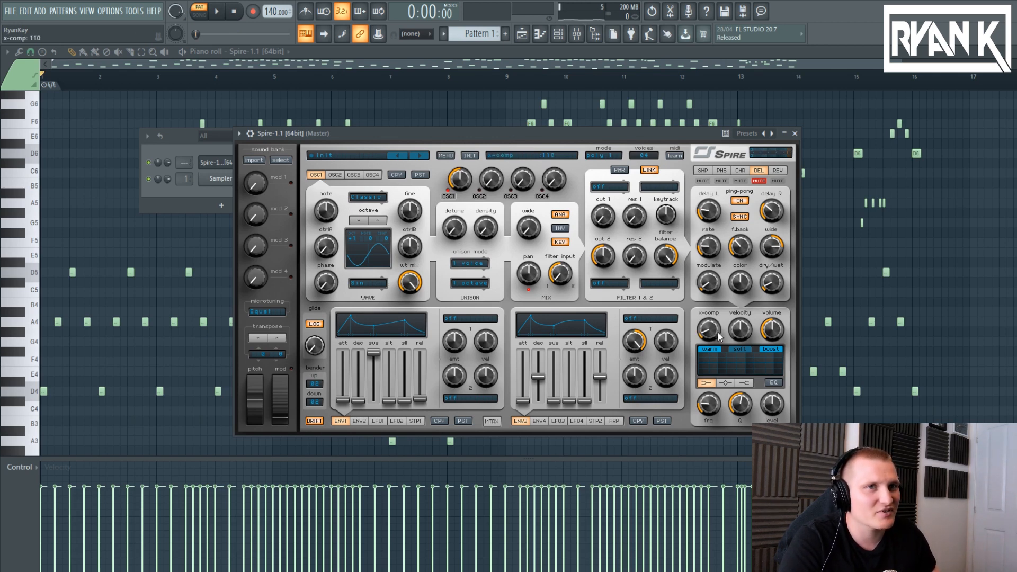
pyautogui.click(217, 12)
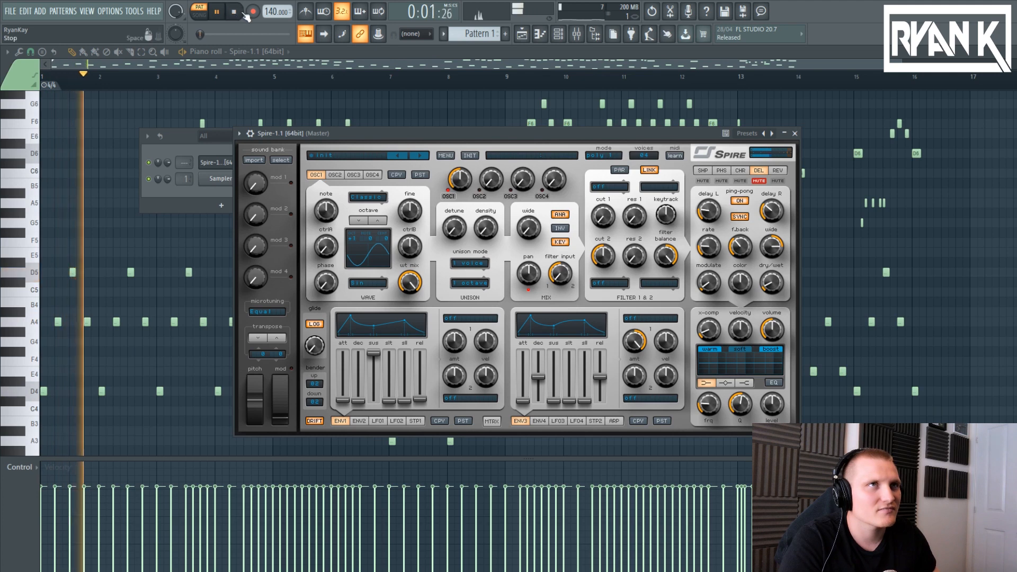
pyautogui.click(244, 13)
# Step: Enable the EQ and boost its high band to a level of about 615 at frequency 820, checking it in playback
pyautogui.click(774, 382)
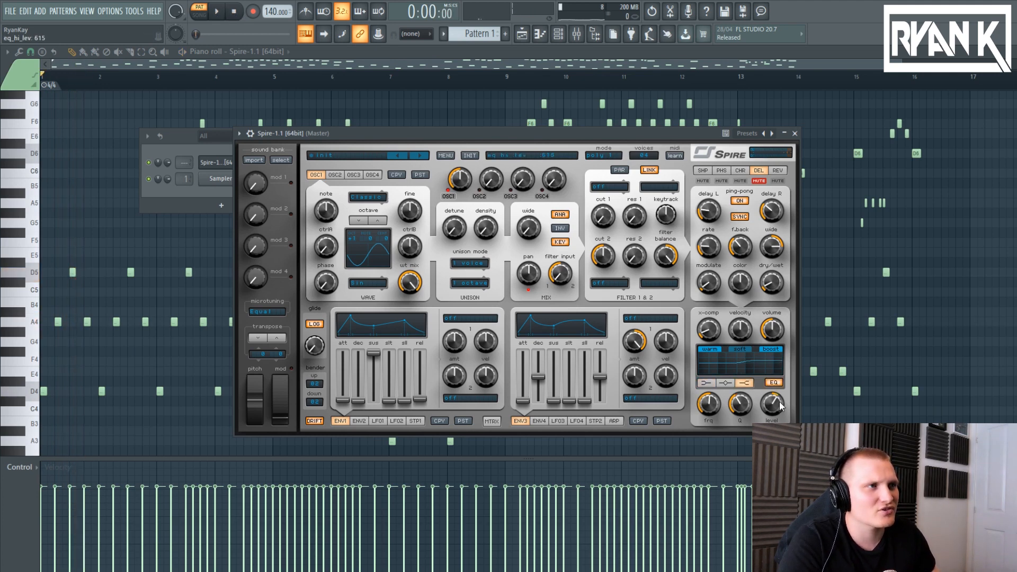
pyautogui.moveTo(780, 401); pyautogui.dragTo(781, 400)
pyautogui.moveTo(709, 409); pyautogui.dragTo(730, 399)
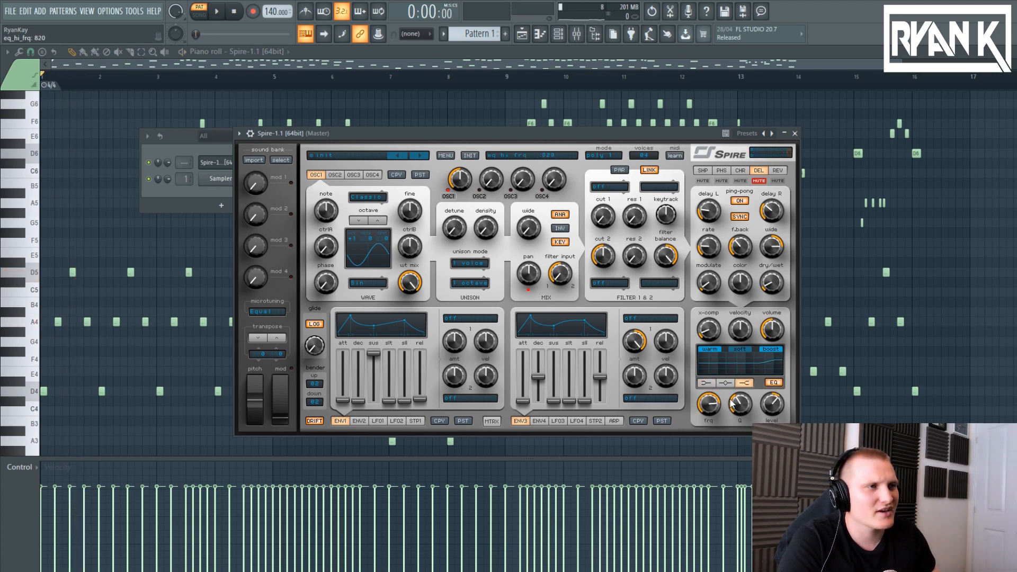
pyautogui.click(222, 13)
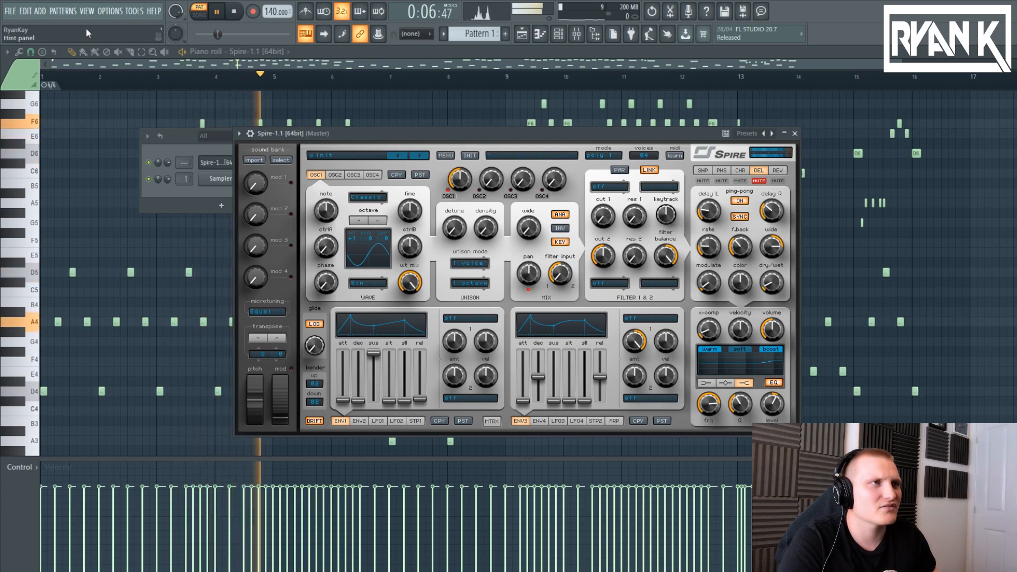
pyautogui.press('space')
# Step: Set the shaper effect to soft mode and lower its high cut to about 395
pyautogui.click(703, 170)
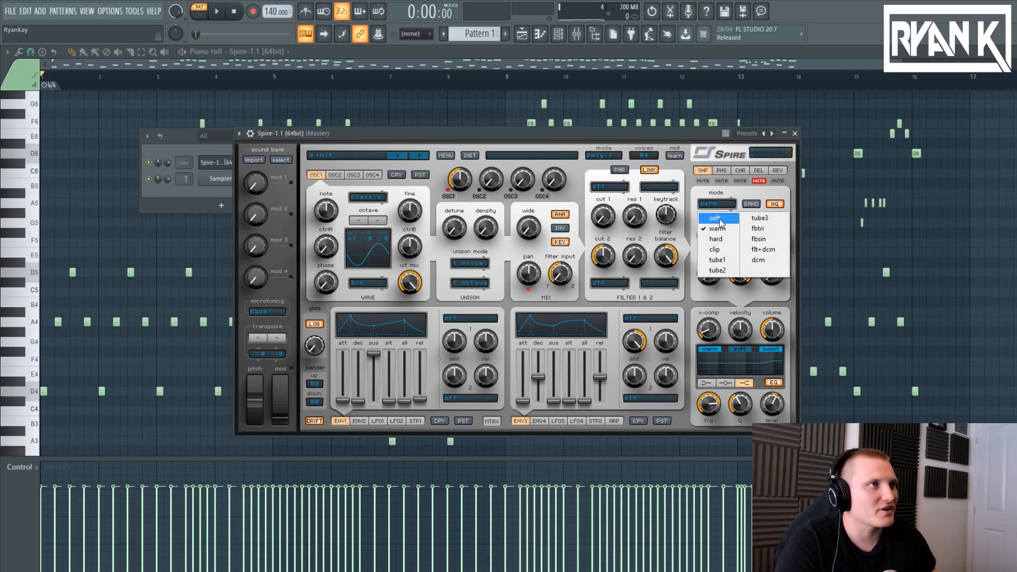
pyautogui.click(713, 270)
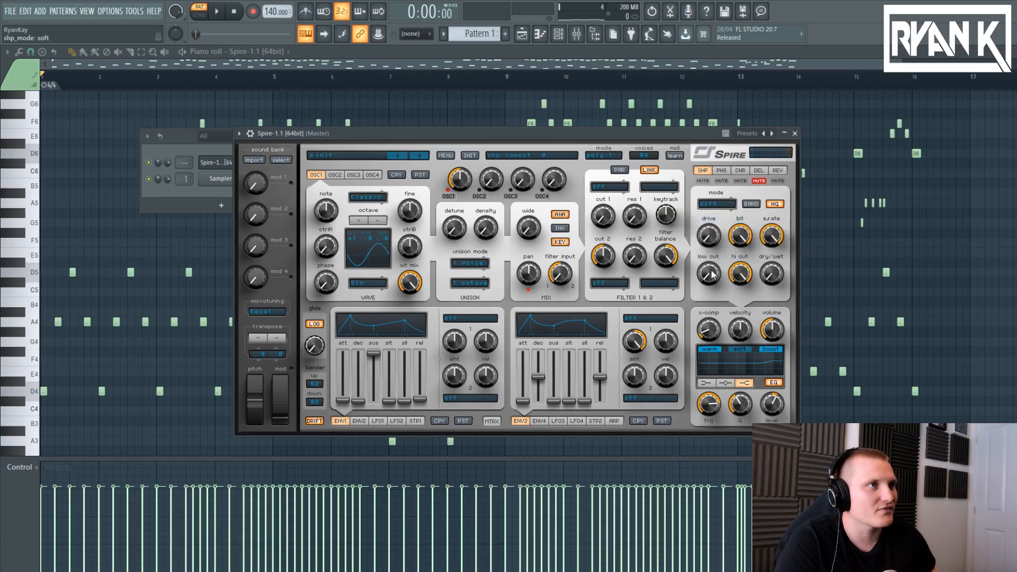
pyautogui.moveTo(749, 281); pyautogui.dragTo(741, 333)
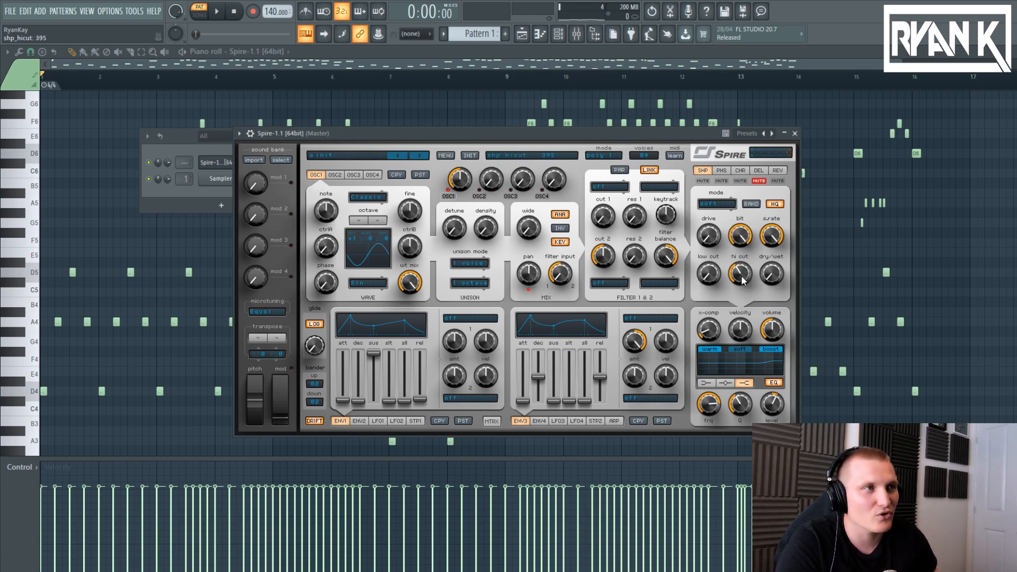
# Step: While the pattern plays, raise the shaper's dry/wet to about 815 and its drive to about 425, and stop playback
pyautogui.press('space')
pyautogui.moveTo(772, 281); pyautogui.dragTo(777, 195)
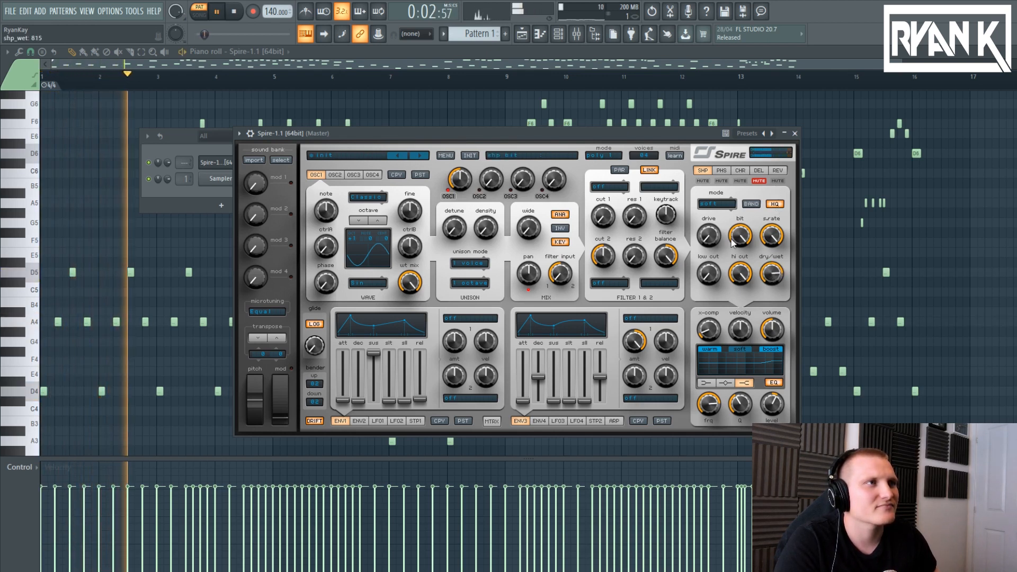
pyautogui.moveTo(712, 239); pyautogui.dragTo(719, 182)
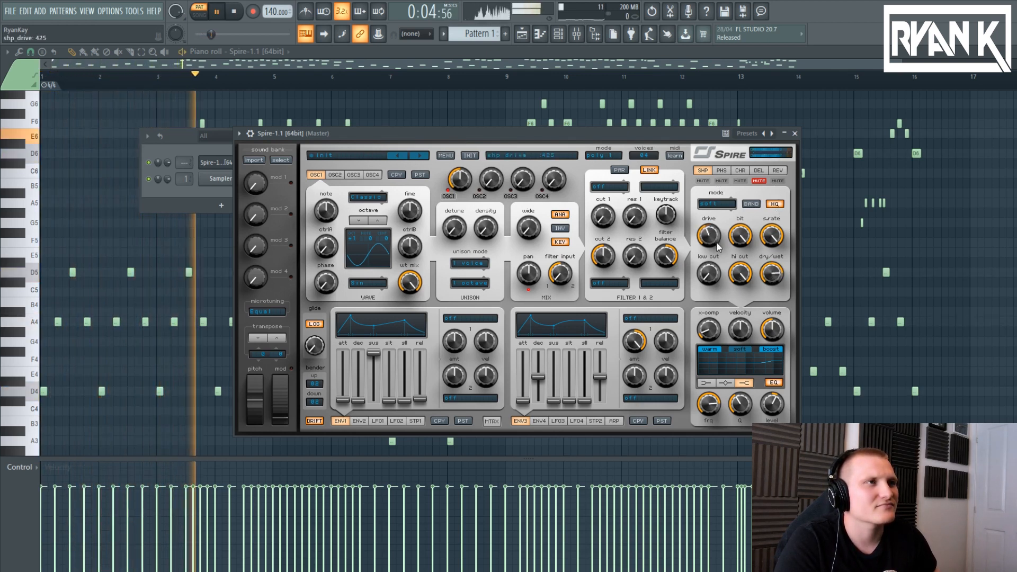
pyautogui.click(234, 12)
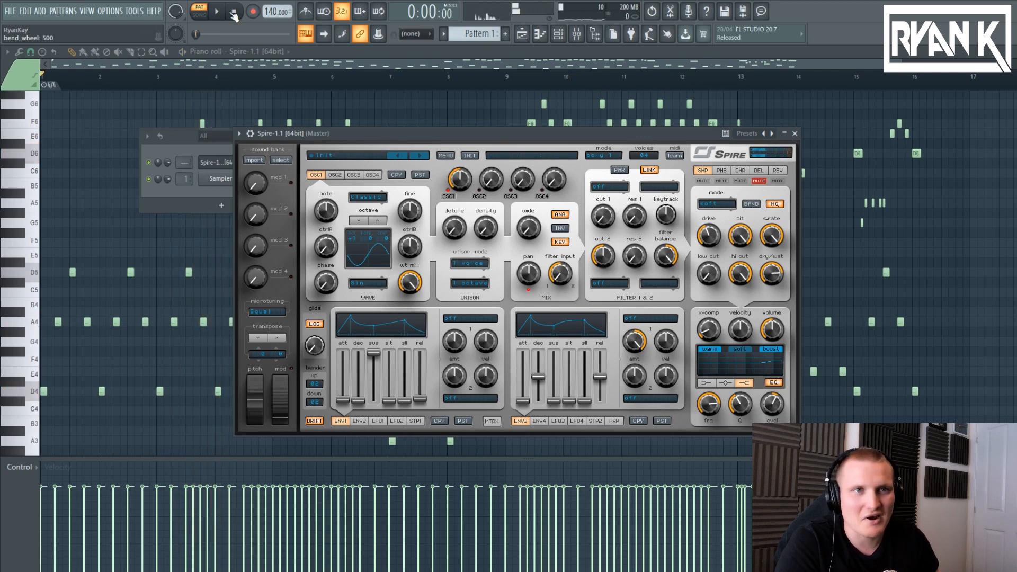
# Step: Reduce the shaper's drive to about 55, auditioning the pattern, and stop playback
pyautogui.moveTo(709, 236); pyautogui.dragTo(711, 280)
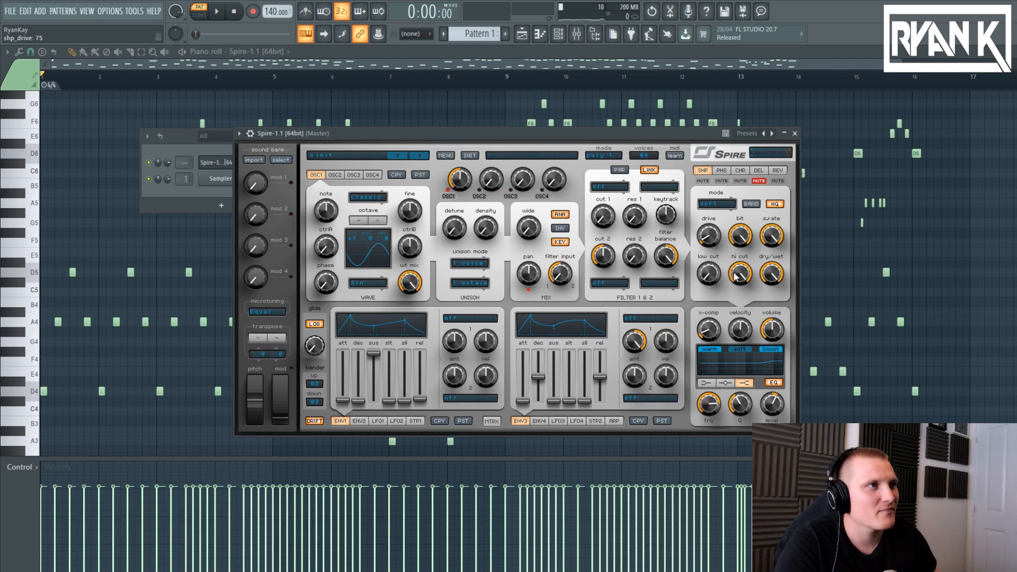
pyautogui.press('space')
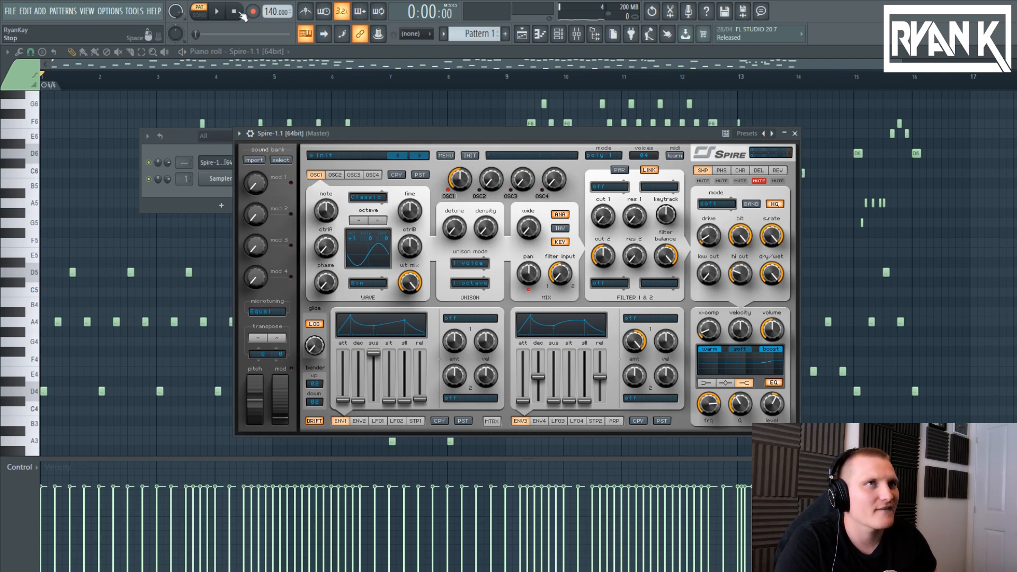
pyautogui.moveTo(711, 228); pyautogui.dragTo(712, 229)
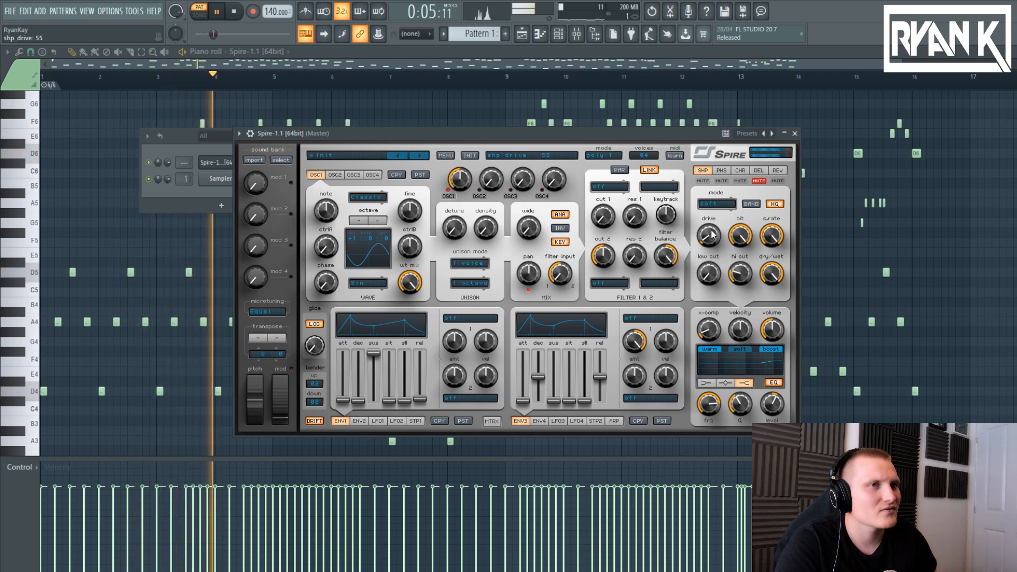
pyautogui.click(234, 13)
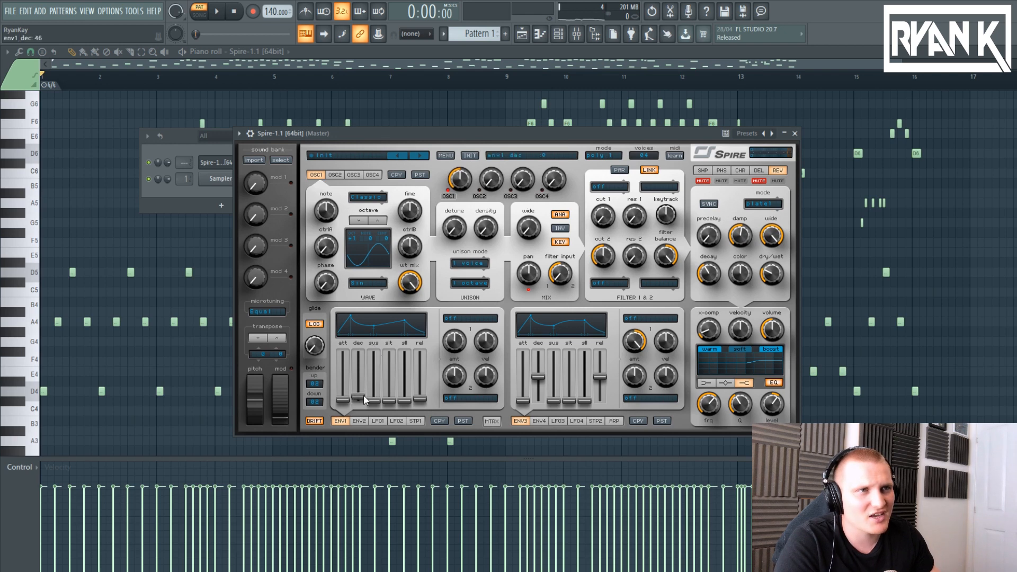
# Step: Raise envelope 1's decay to about 414 and play the pattern to check it
pyautogui.moveTo(359, 400); pyautogui.dragTo(369, 380)
pyautogui.press('space')
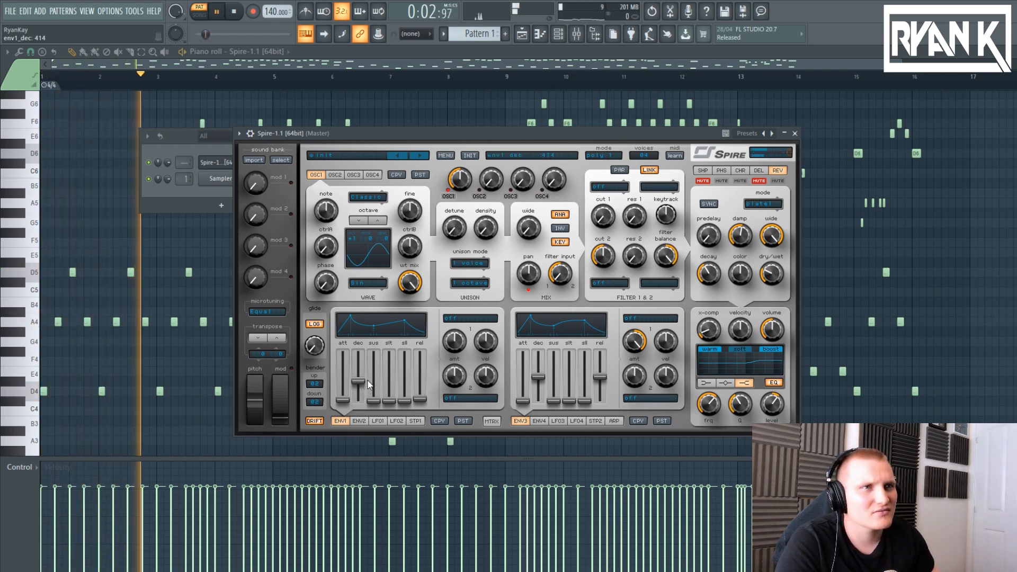